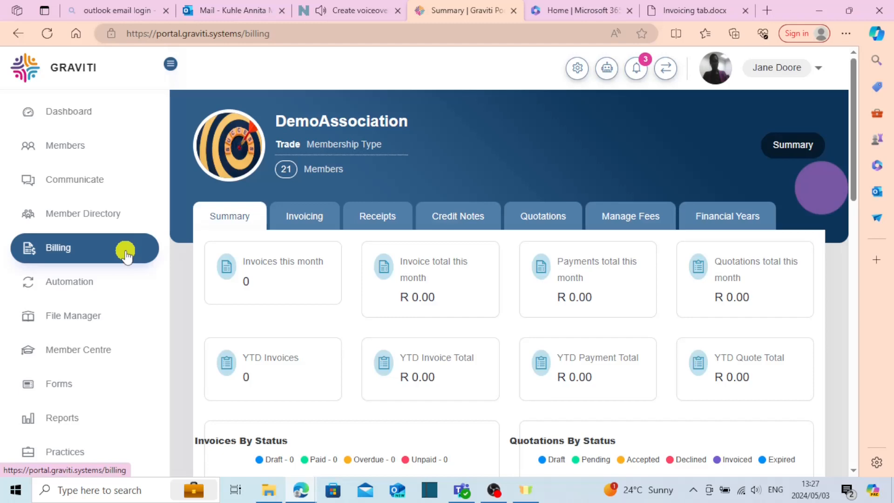
Start a new invoice from the billing section's invoice list and set its due date to 2024-05-10.
click(305, 222)
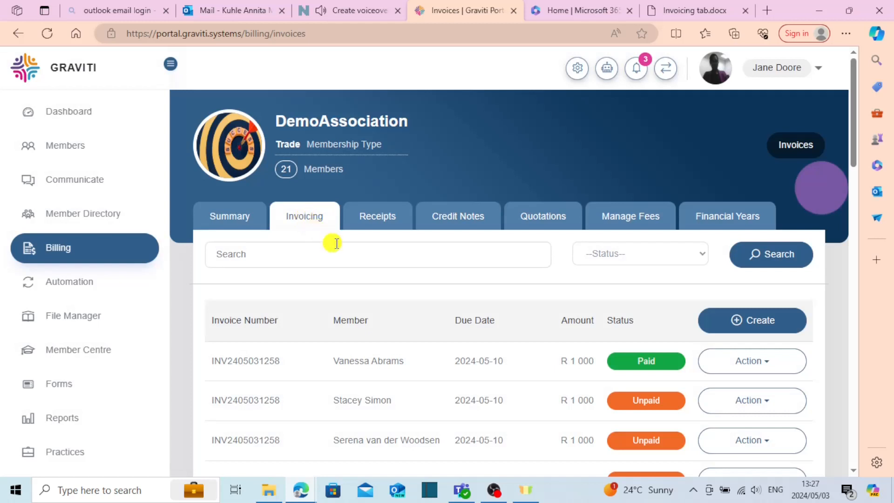
scroll(356, 253, down, 3)
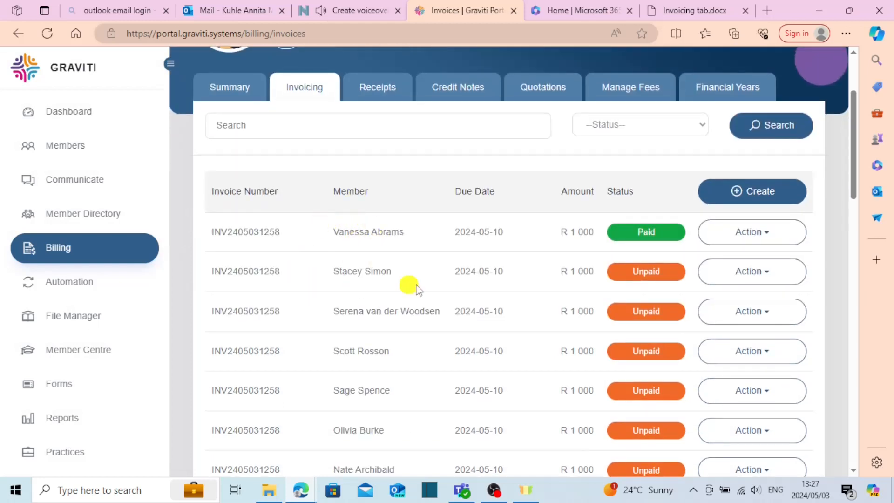
click(752, 193)
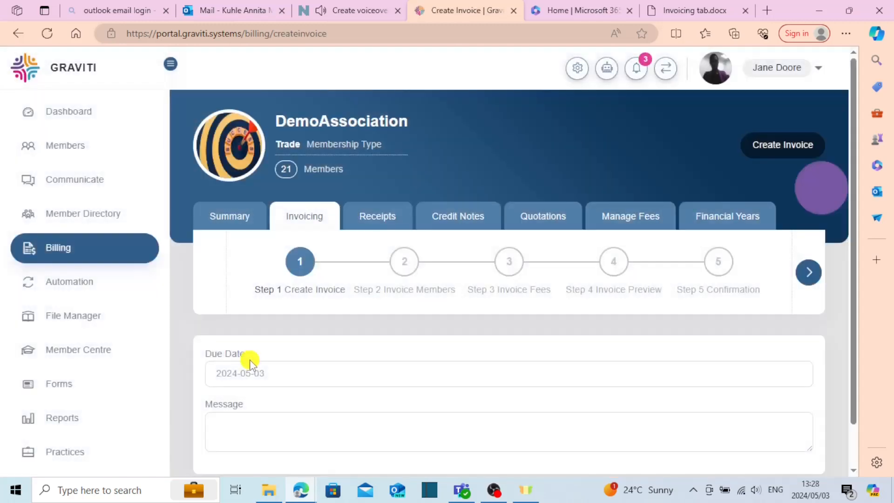
click(276, 374)
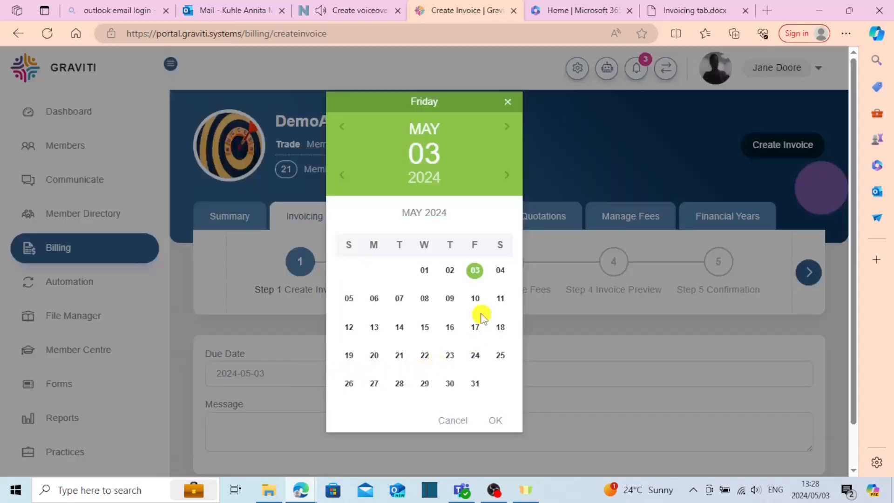
click(475, 298)
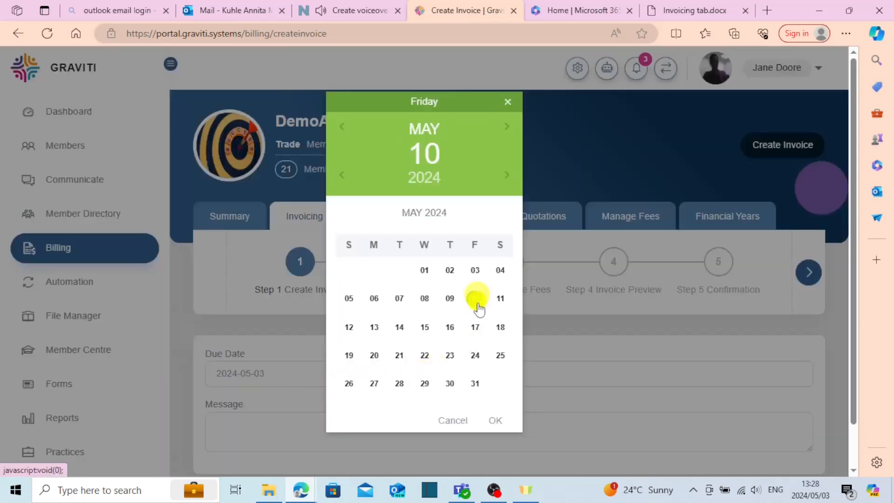
click(496, 421)
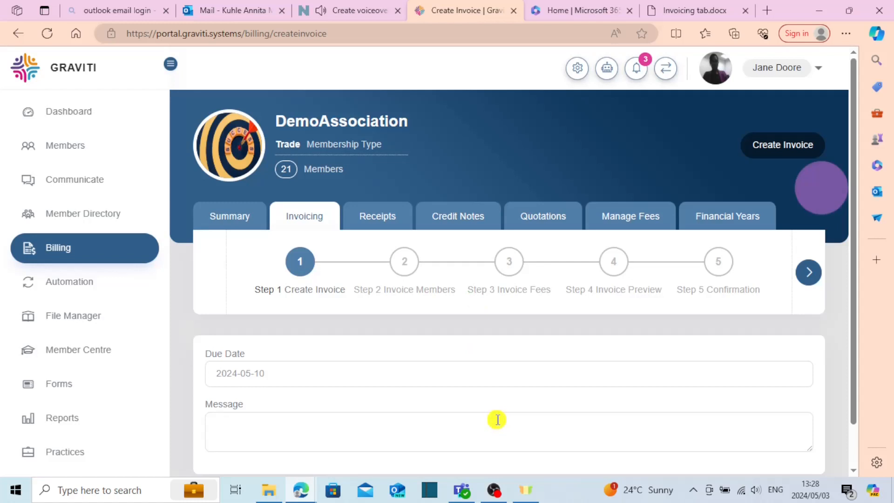
Enter "Test" as the invoice message and proceed to the Invoice Members step.
click(217, 422)
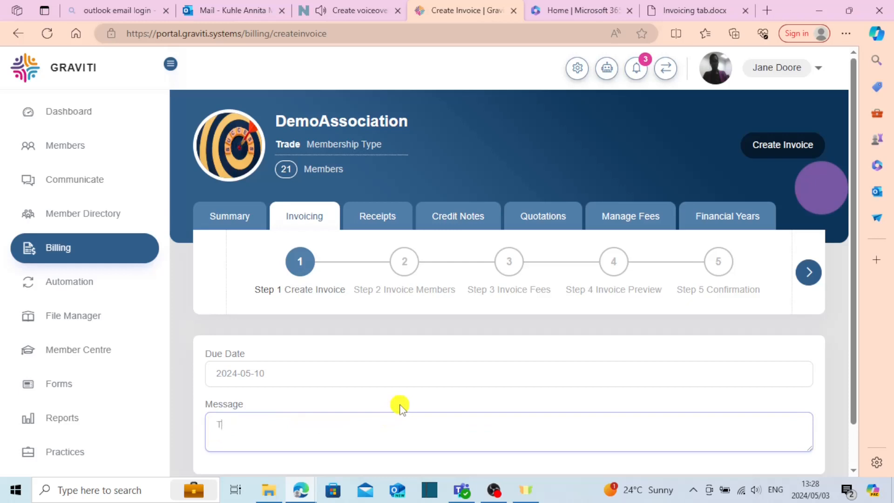
scroll(399, 406, down, 1)
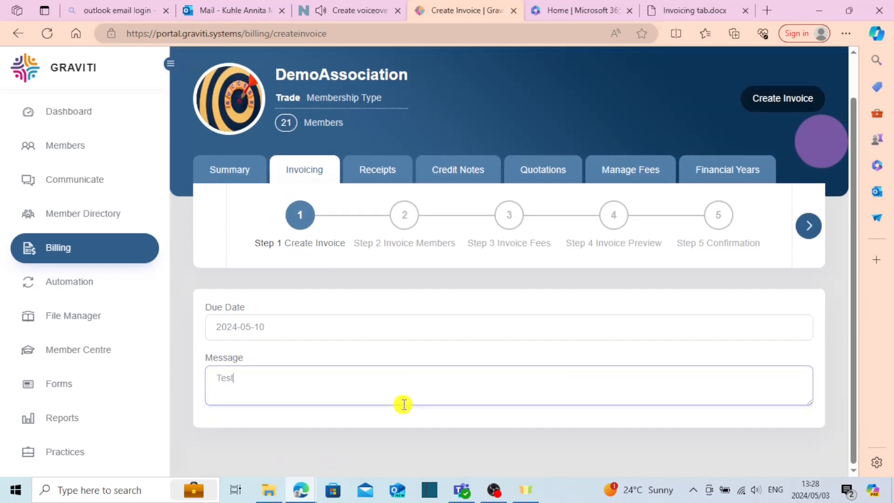
click(809, 226)
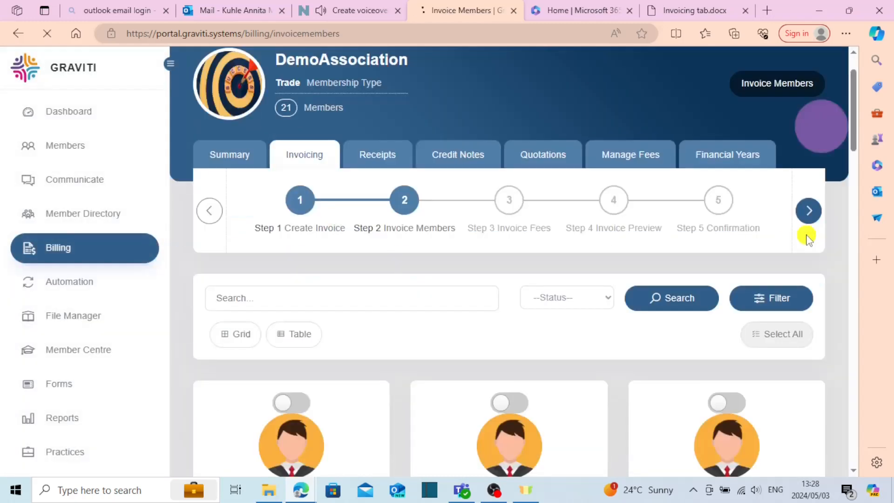
Review the available member search filters and member status options without applying any of them.
scroll(806, 236, down, 4)
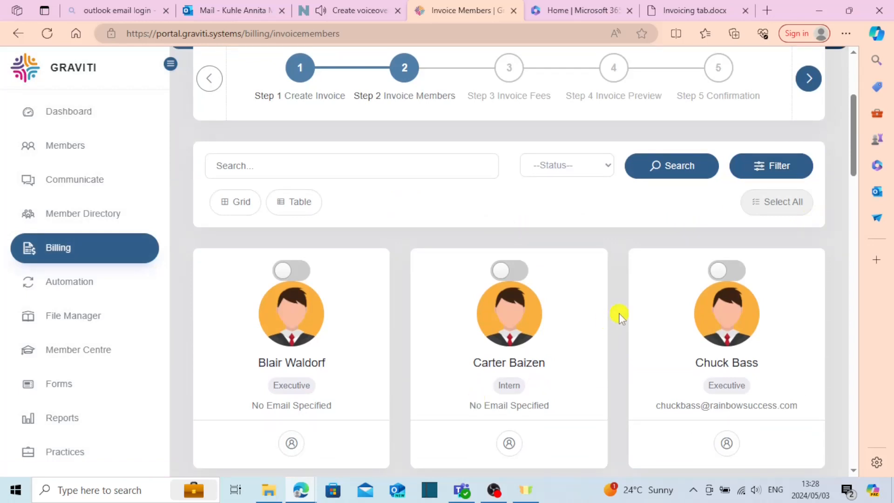
click(754, 166)
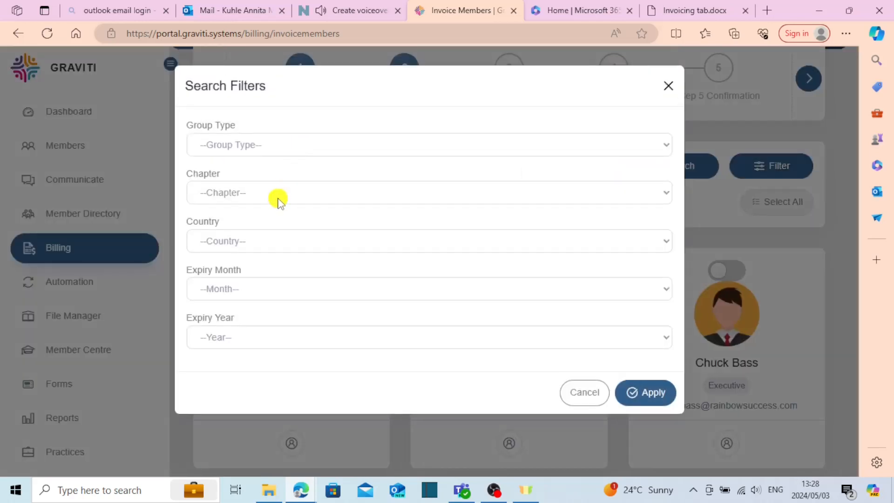
click(667, 86)
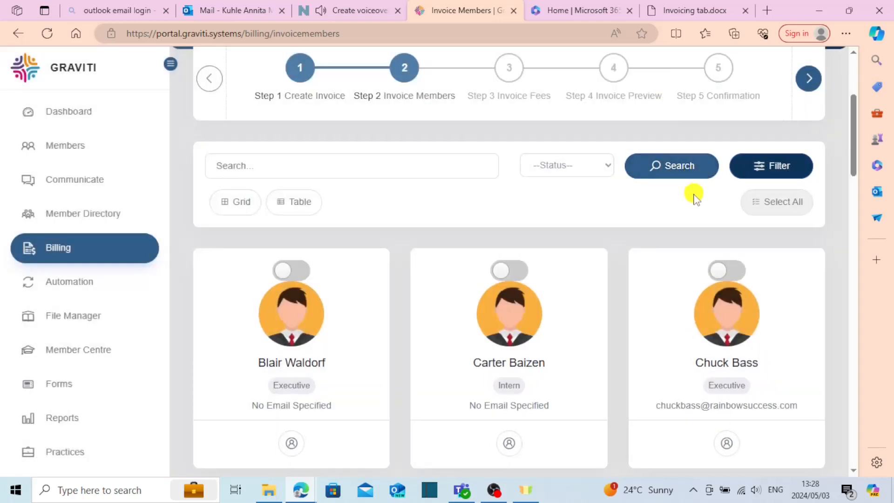
scroll(696, 215, up, 1)
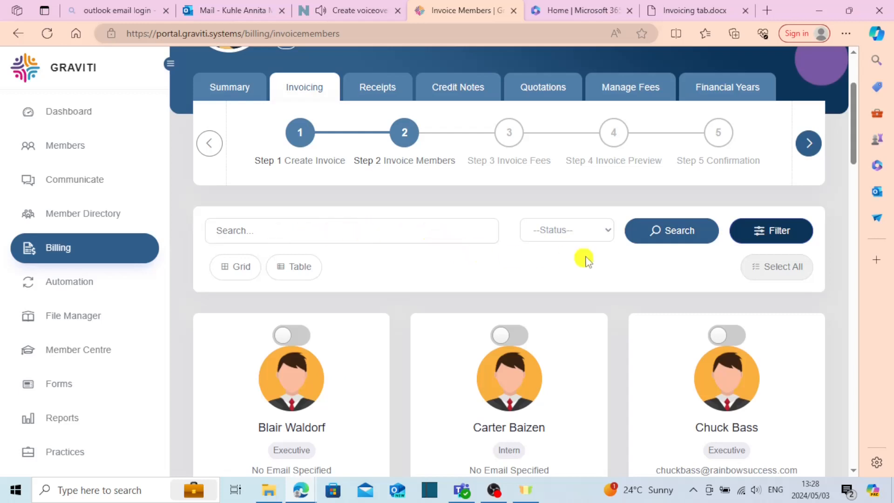
click(607, 230)
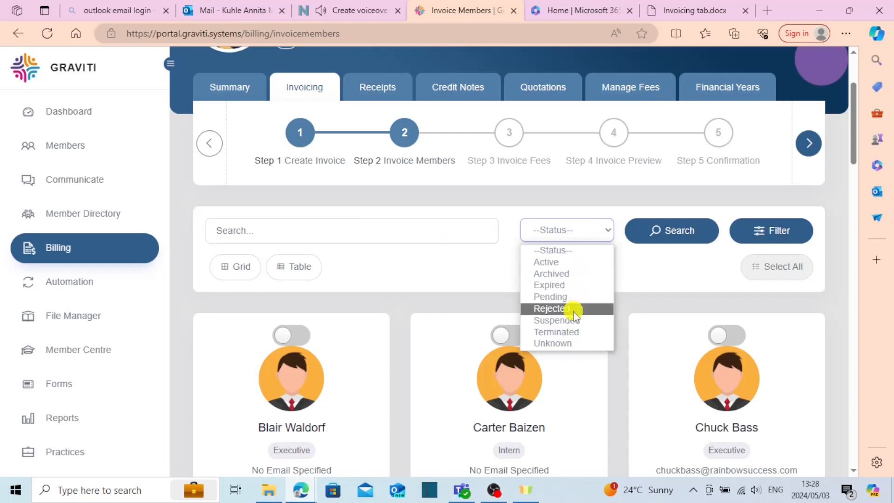
Select all members for invoicing and proceed to the Invoice Fees step.
click(782, 270)
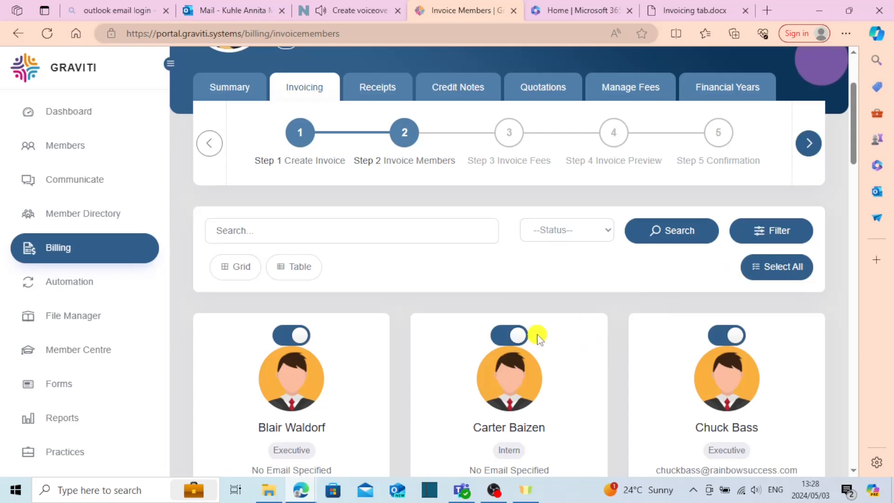
scroll(536, 337, down, 6)
scroll(532, 366, up, 7)
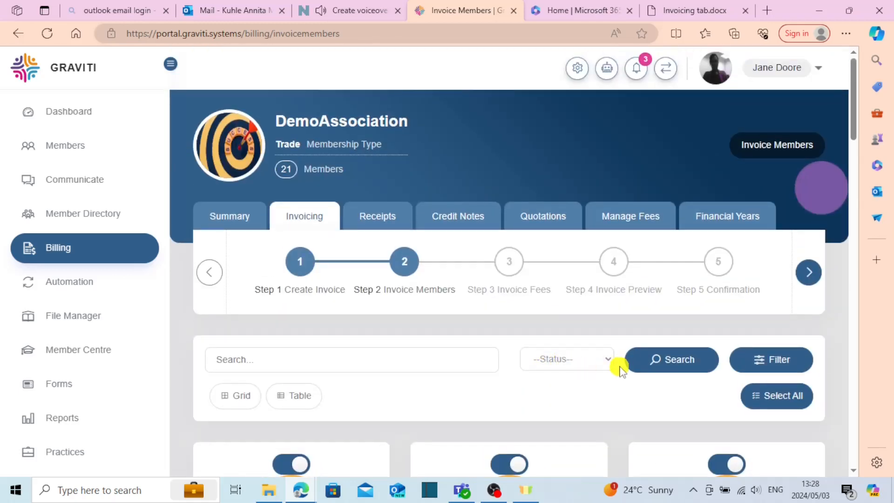
click(808, 275)
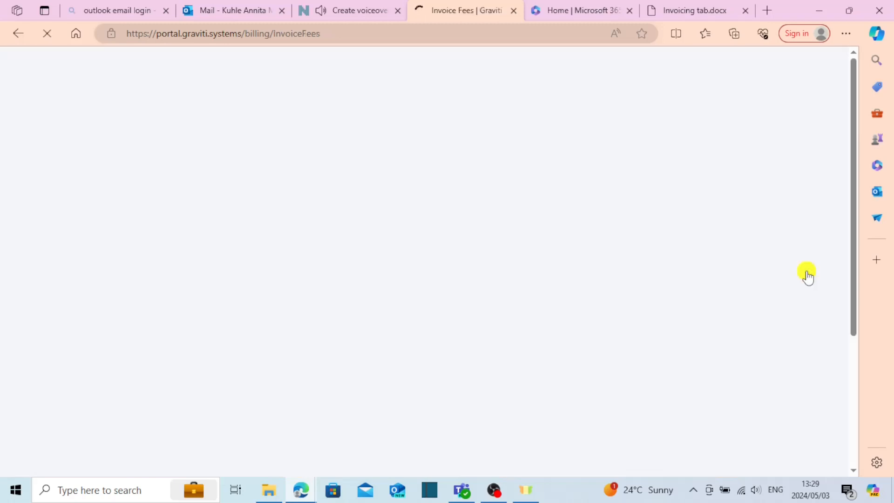
Enable the Cancellation Fee for the invoices and proceed to the Invoice Preview step.
scroll(806, 276, down, 4)
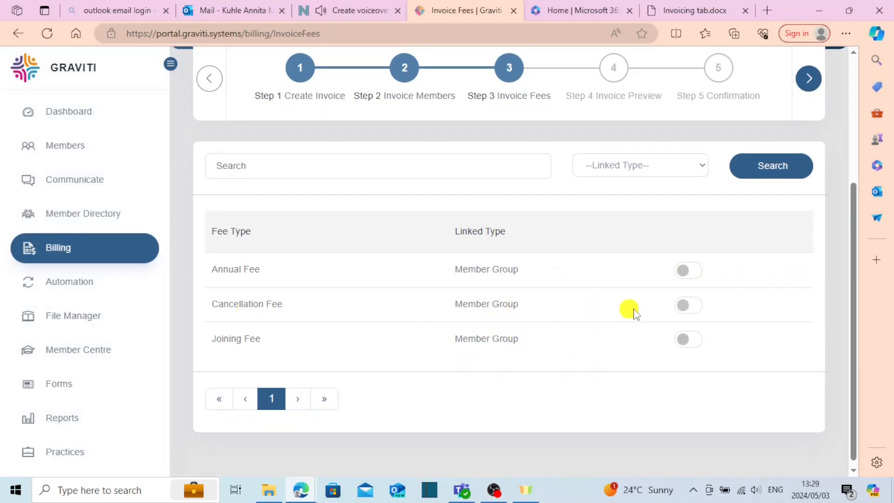
click(688, 306)
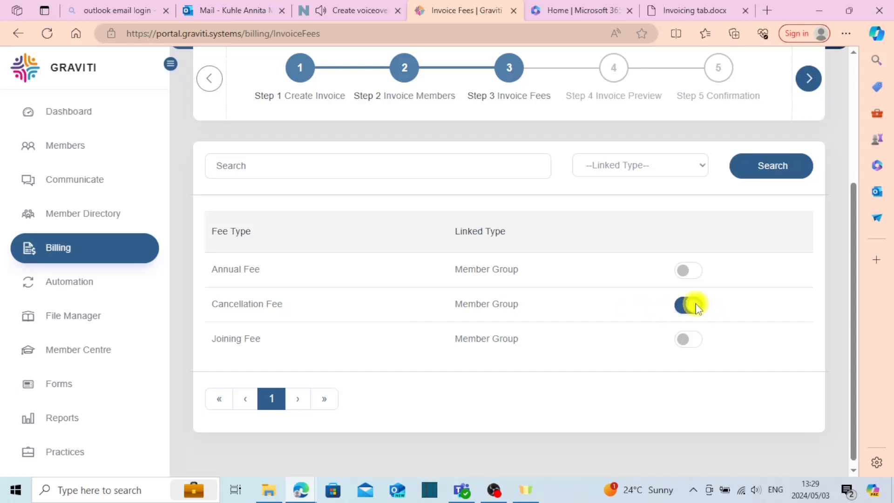
click(809, 79)
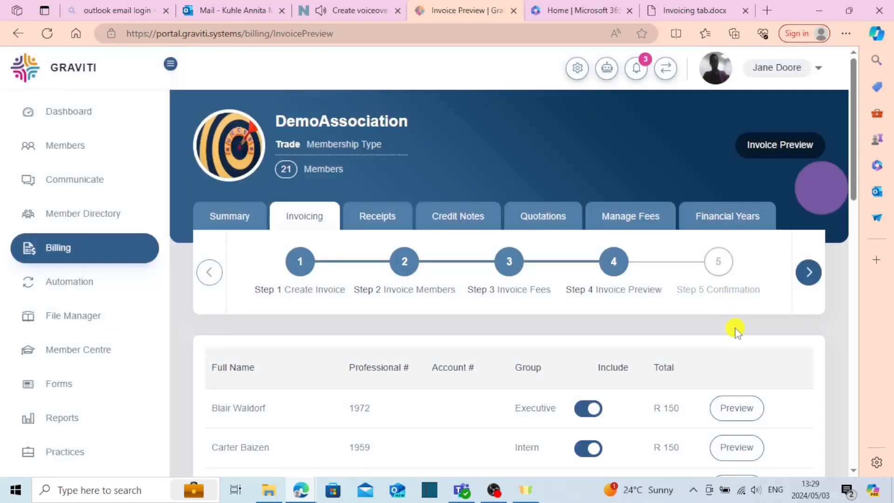
Preview the first listed member's invoice, check its line items and totals, and return to the preview list.
scroll(734, 329, down, 3)
scroll(737, 334, down, 1)
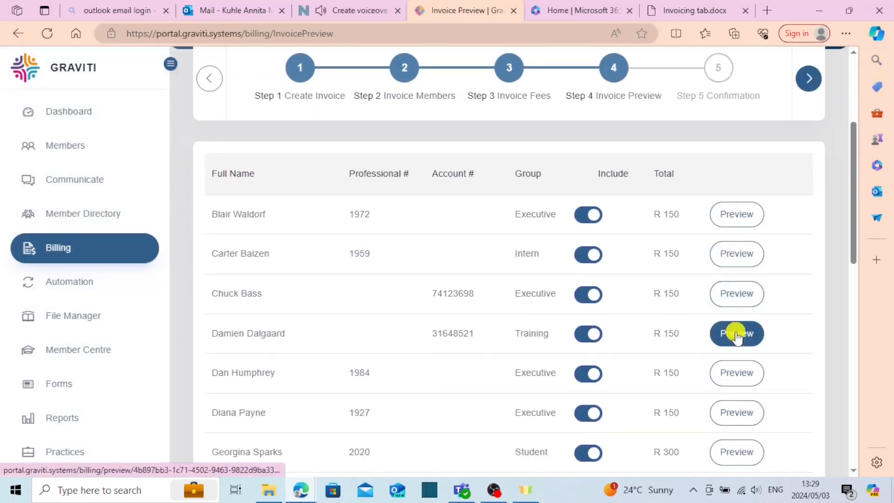
click(740, 219)
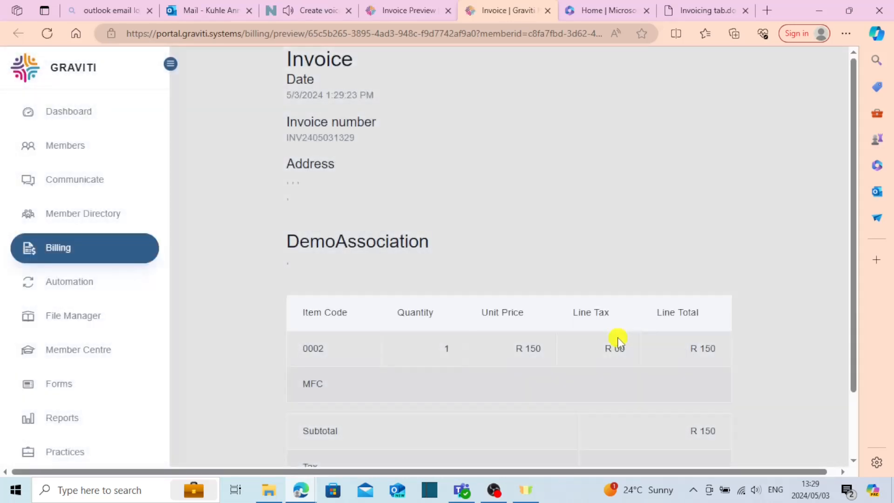
scroll(618, 341, down, 2)
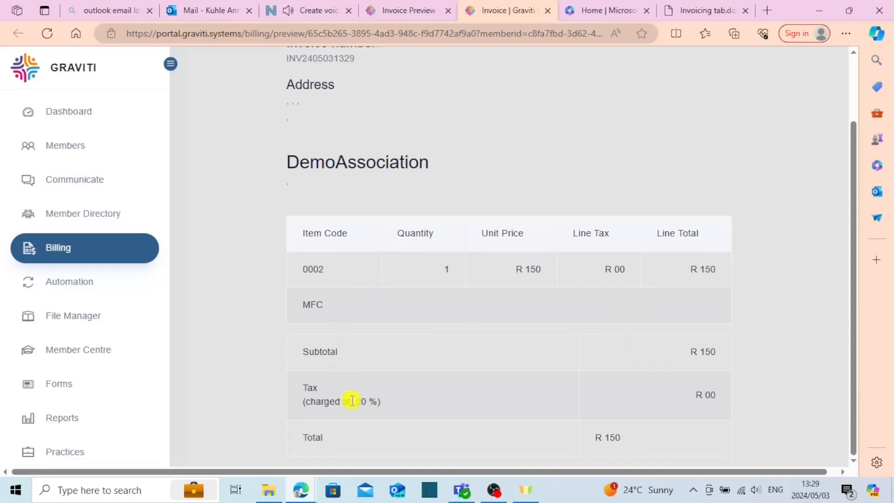
scroll(359, 409, up, 2)
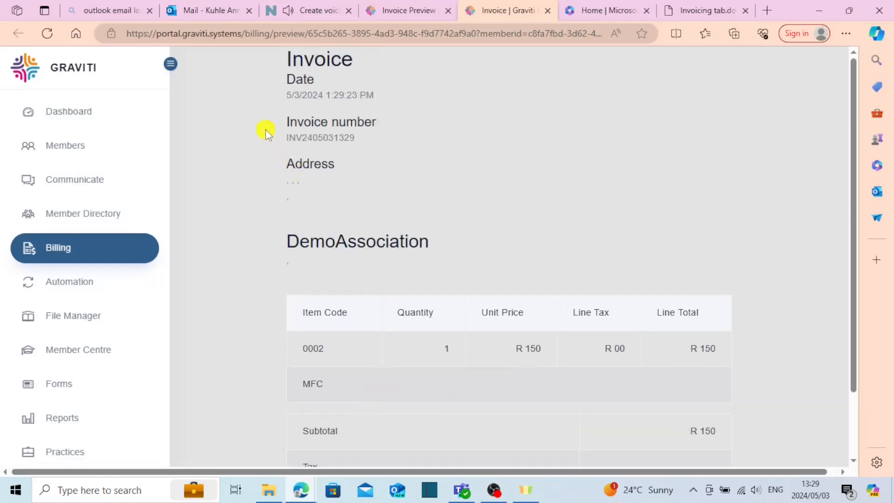
click(400, 10)
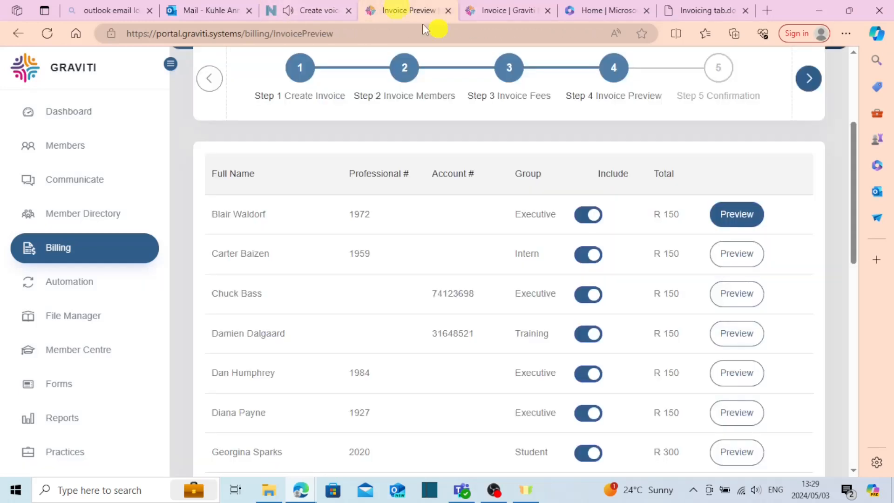
Finalize the bulk invoices for the included members and return to the invoice list.
click(810, 80)
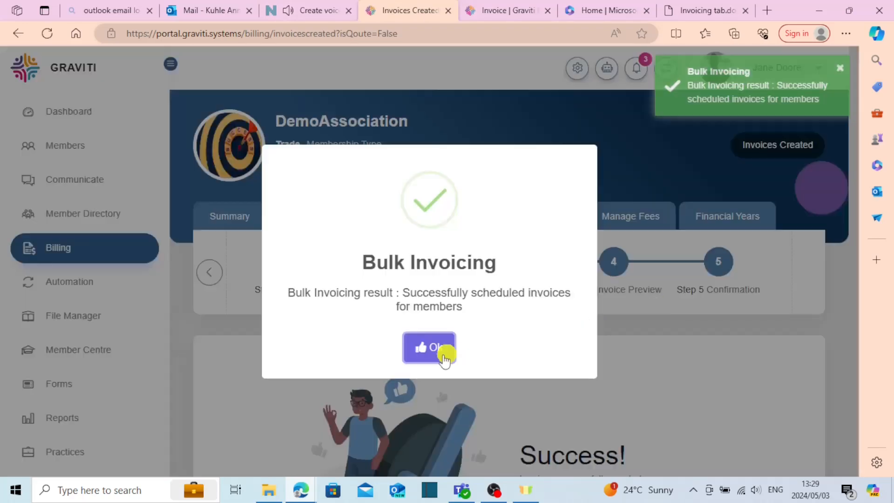
click(429, 352)
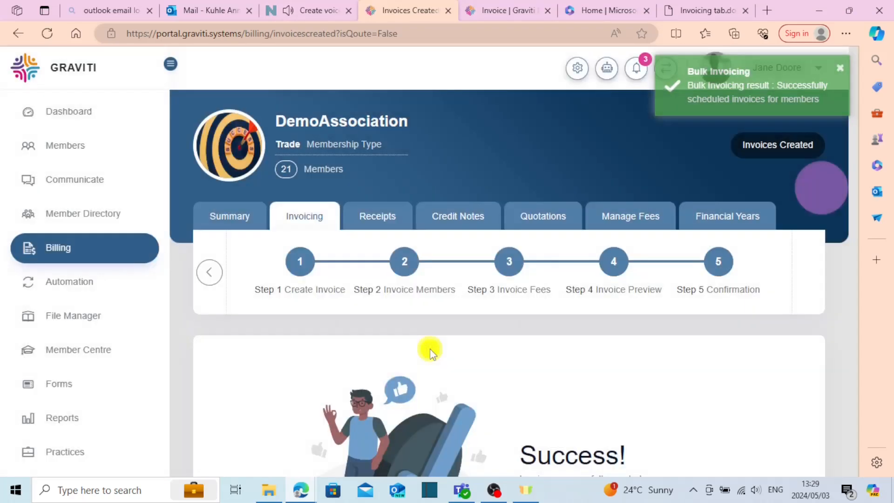
click(303, 218)
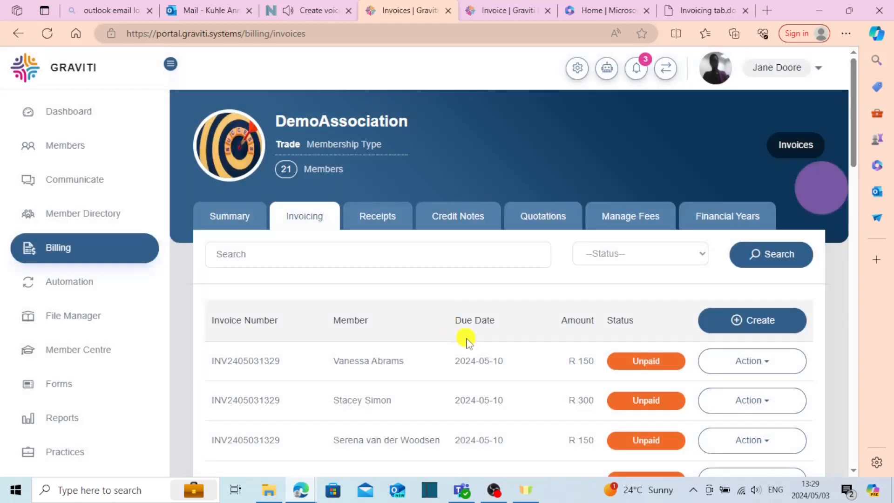
Choose Set as Paid for the first invoice in the list to open its receipt form.
scroll(465, 336, down, 3)
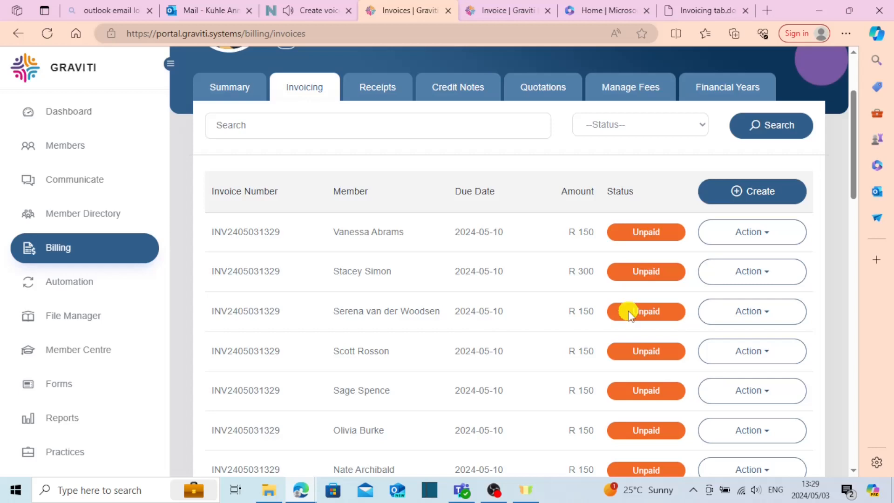
click(712, 231)
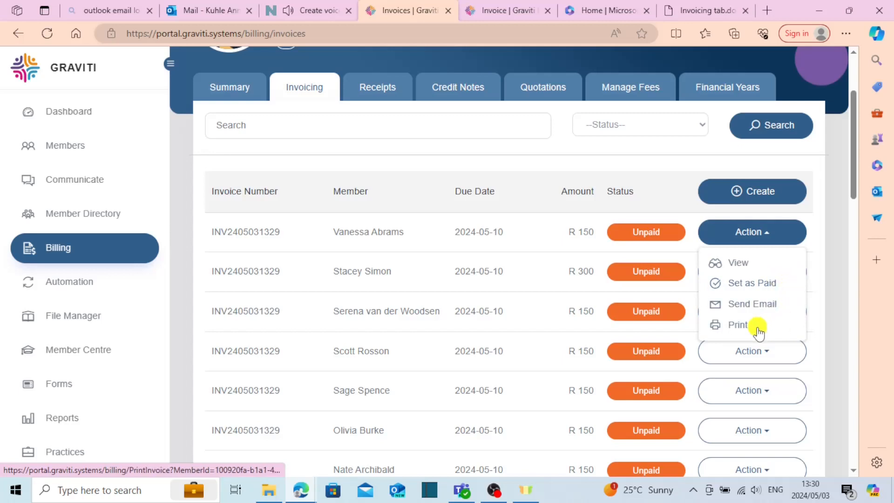
click(766, 284)
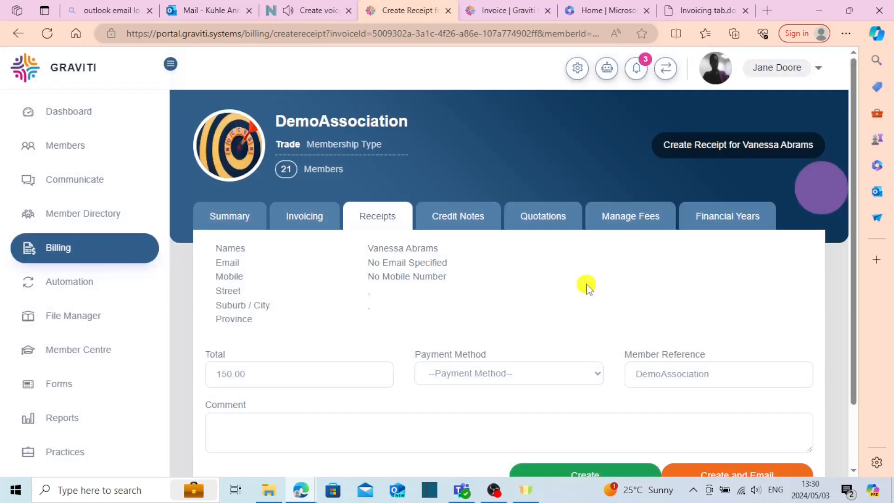
Create the receipt with Credit Card as the payment method and the comment "paid", without emailing it.
scroll(589, 286, down, 2)
click(531, 310)
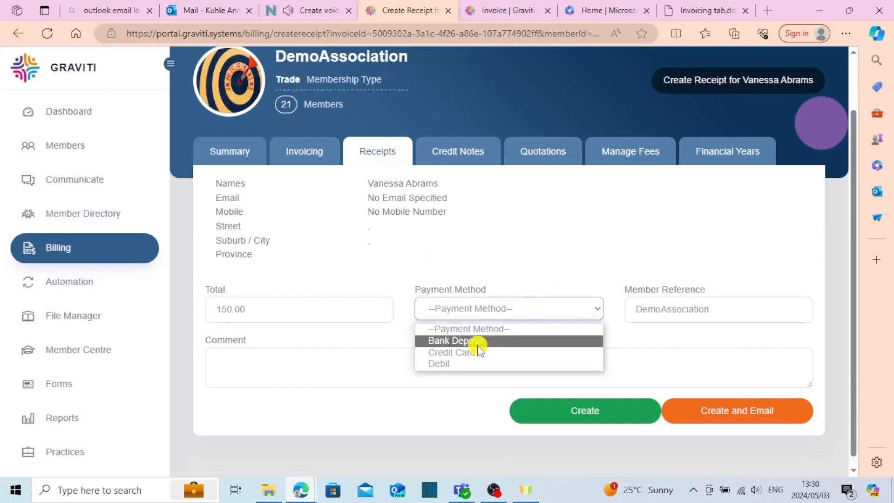
click(465, 354)
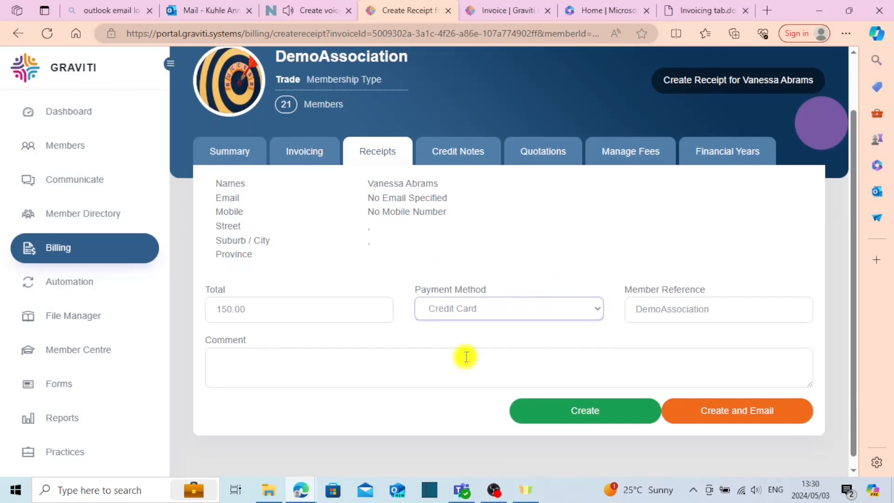
click(292, 362)
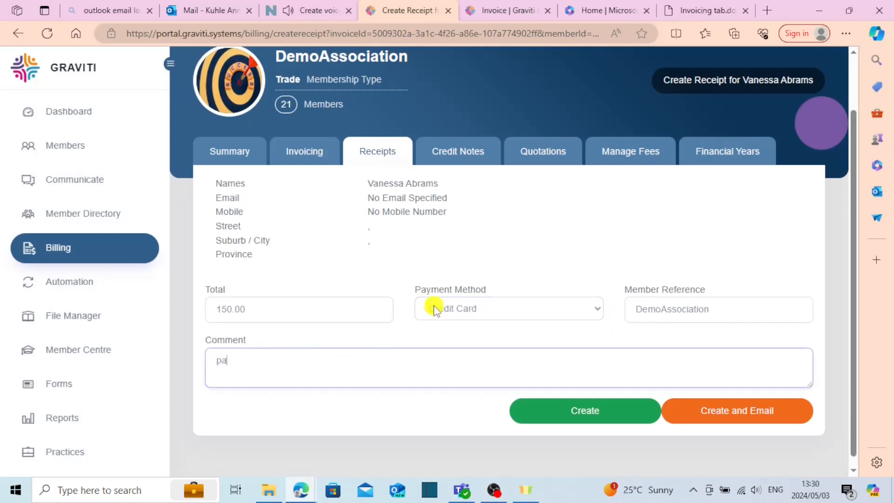
text(paid)
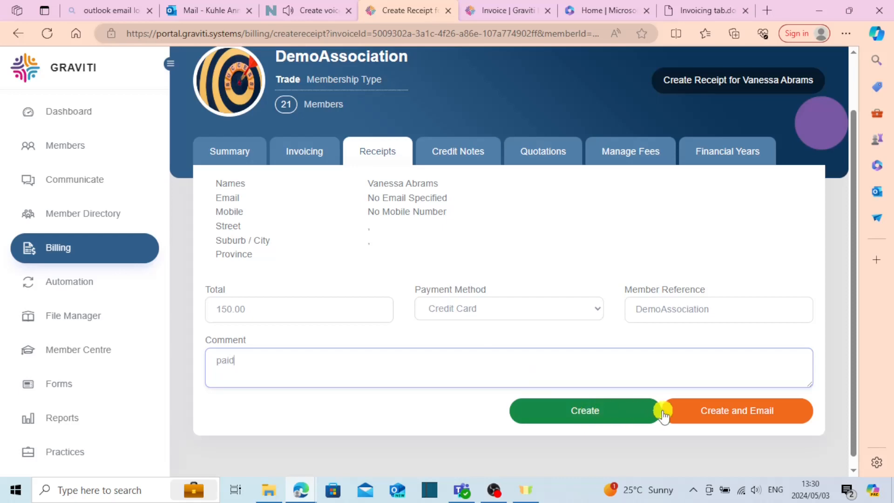
click(600, 412)
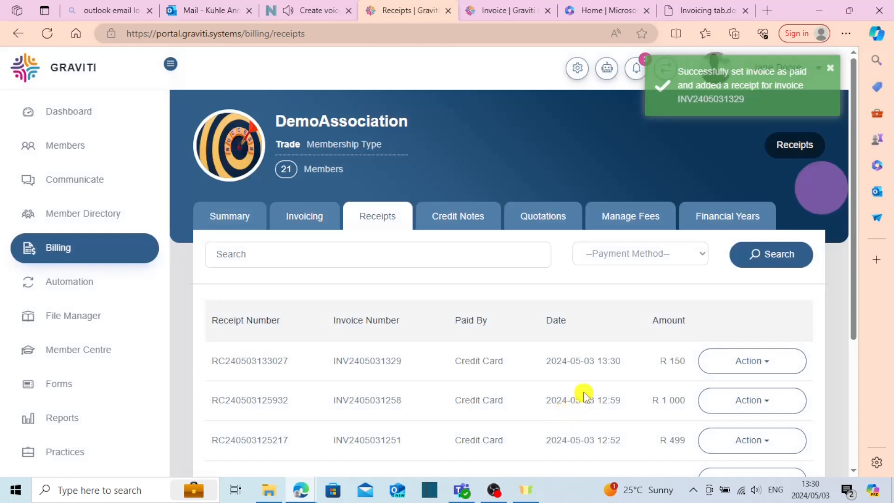
Dismiss the receipt notification and return to the invoice list to check the first invoice's status.
click(833, 70)
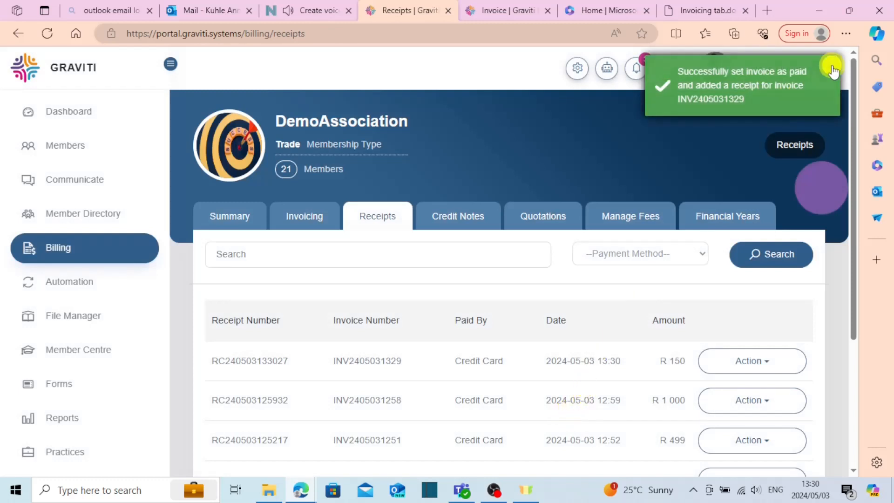
click(321, 223)
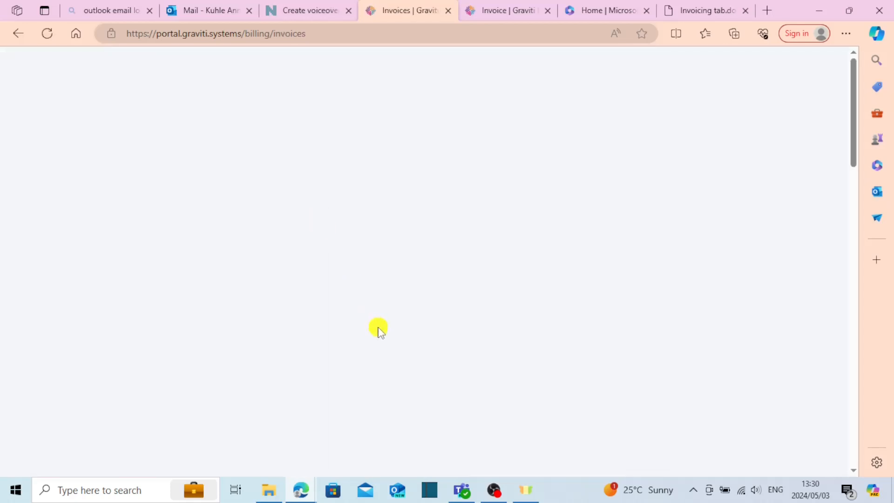
scroll(430, 349, down, 2)
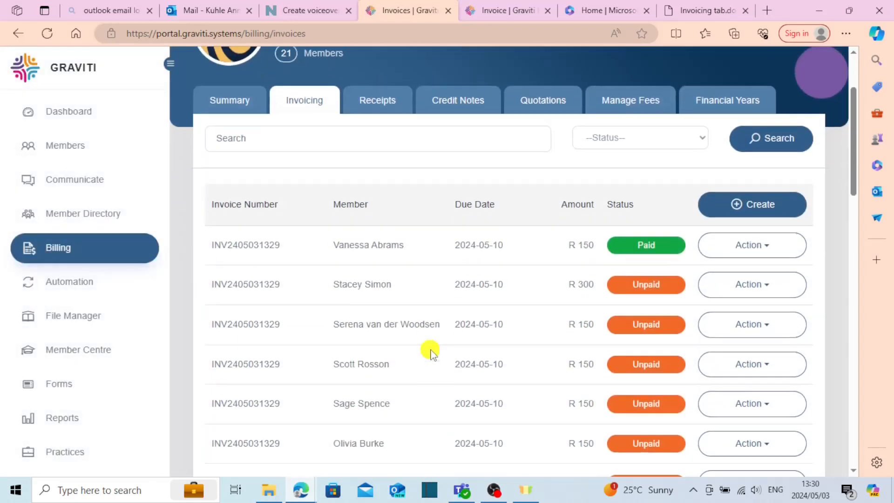